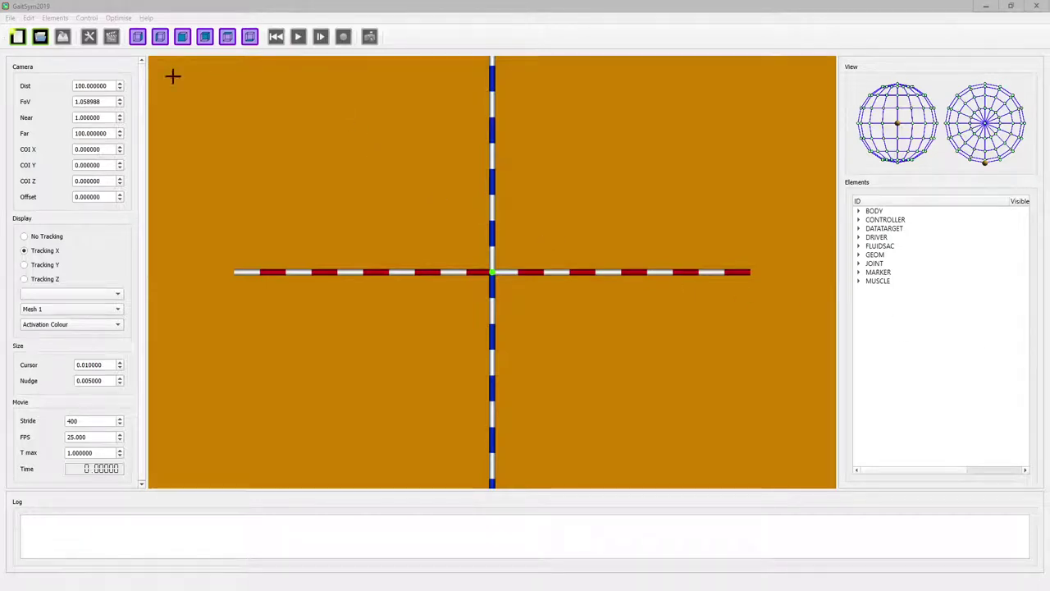
Focus the GaitSym2019 window.
left_click(386, 5)
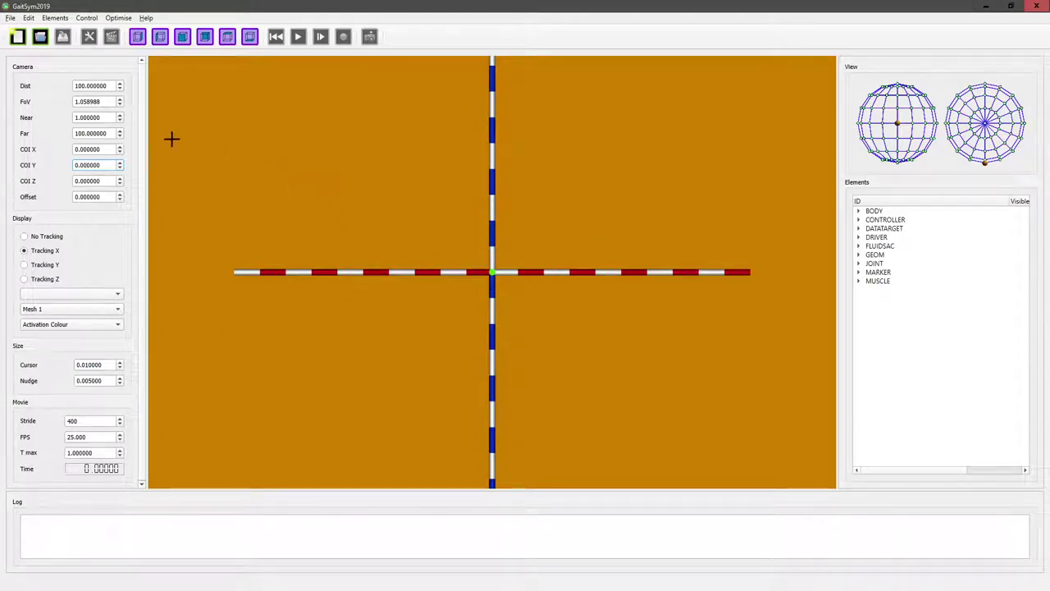
Create a new model with File > New, accepting the default global settings.
left_click(10, 18)
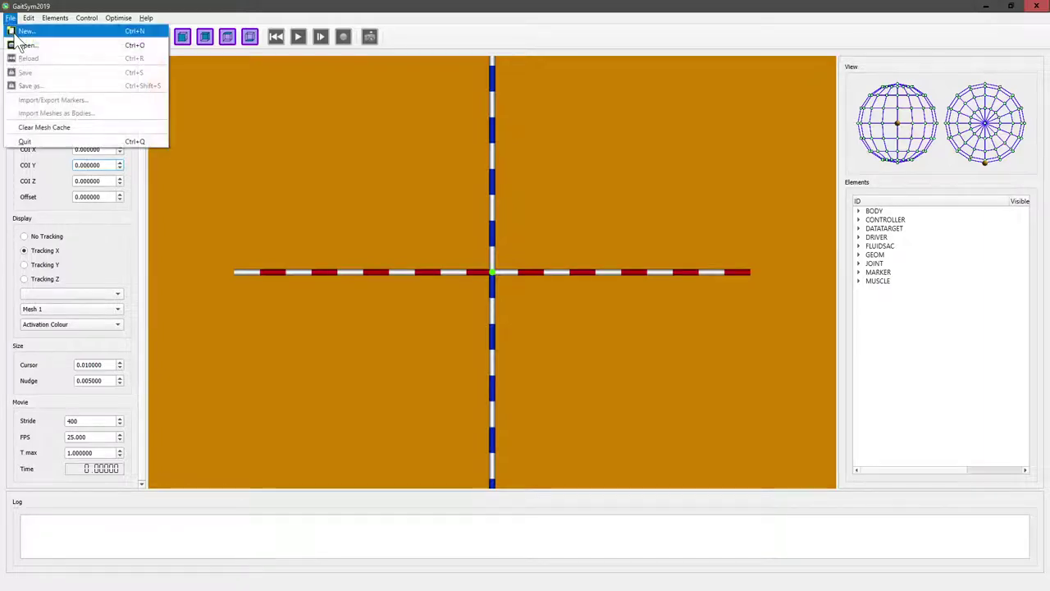
left_click(24, 31)
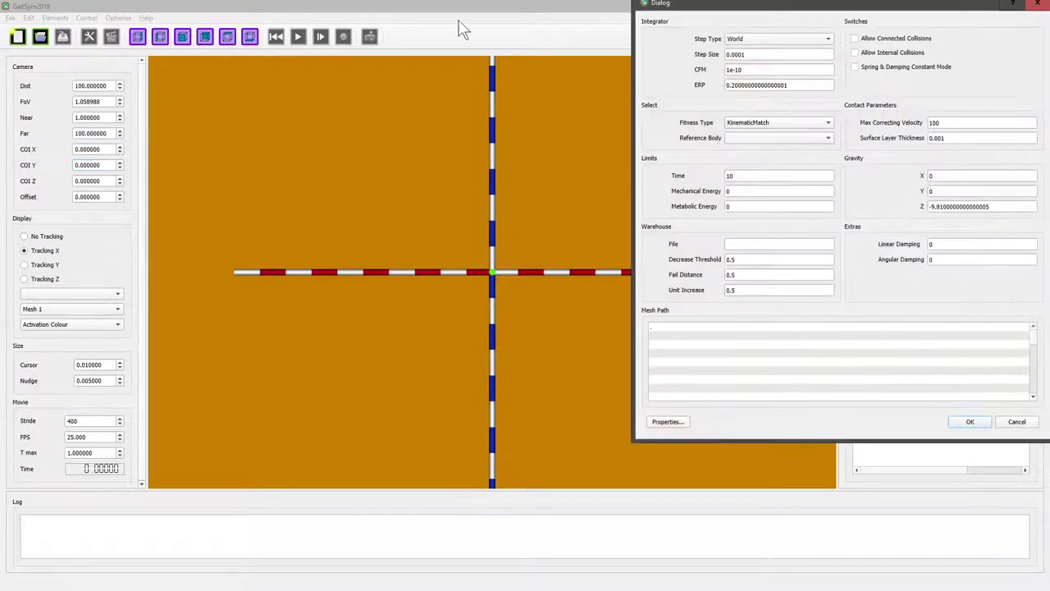
left_click_drag(743, 10, 344, 75)
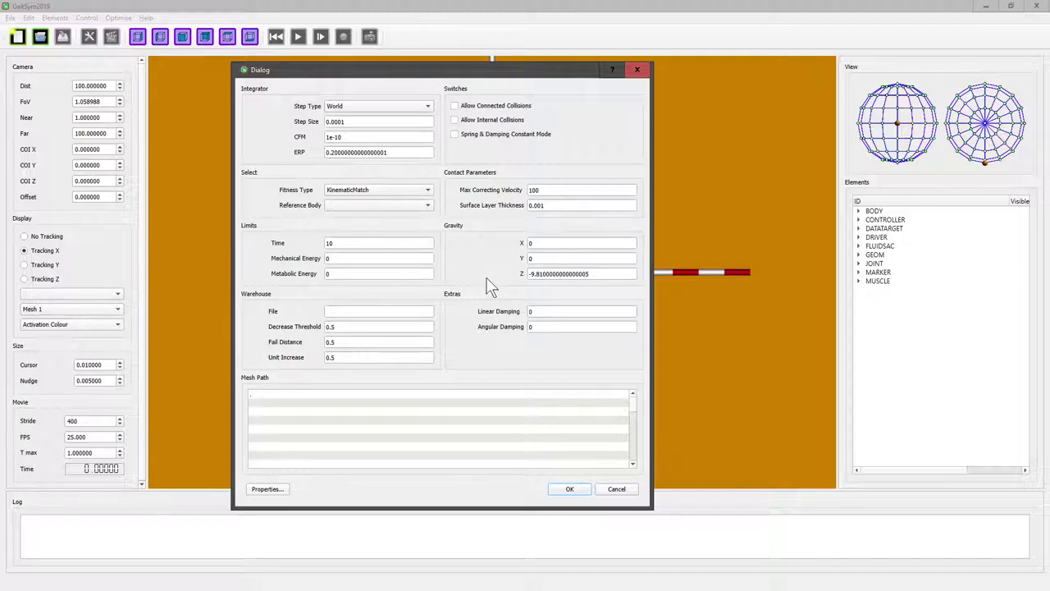
left_click(569, 490)
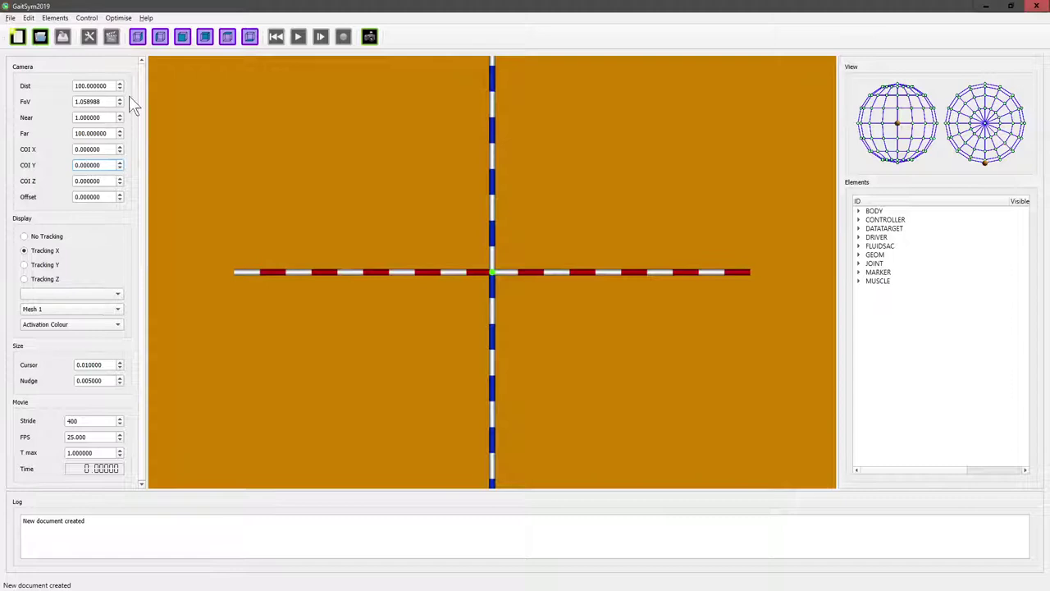
Reopen the File menu, ready for Import Meshes as Bodies.
left_click(10, 18)
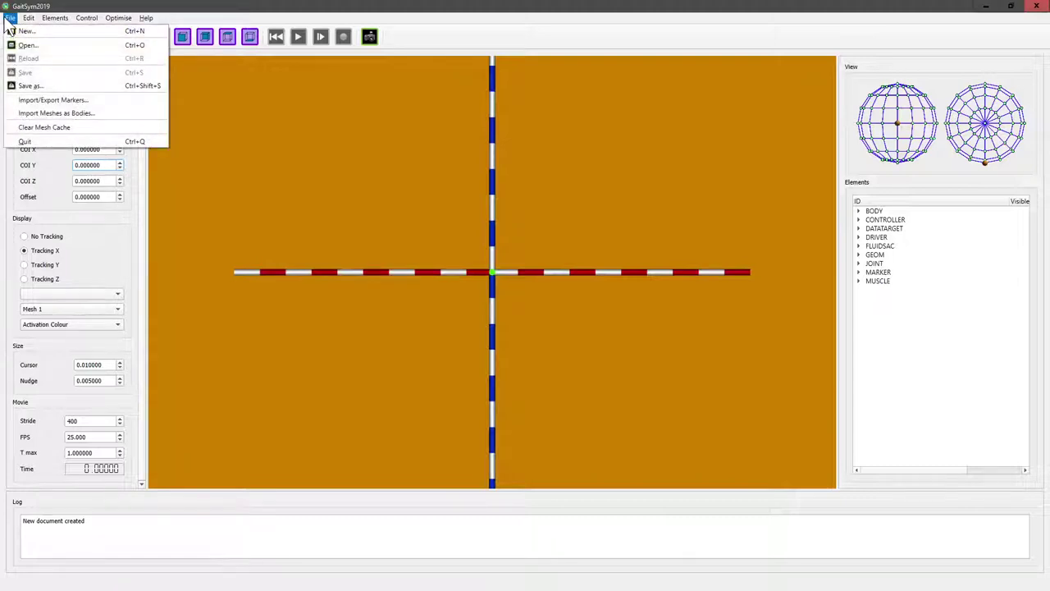
left_click(87, 8)
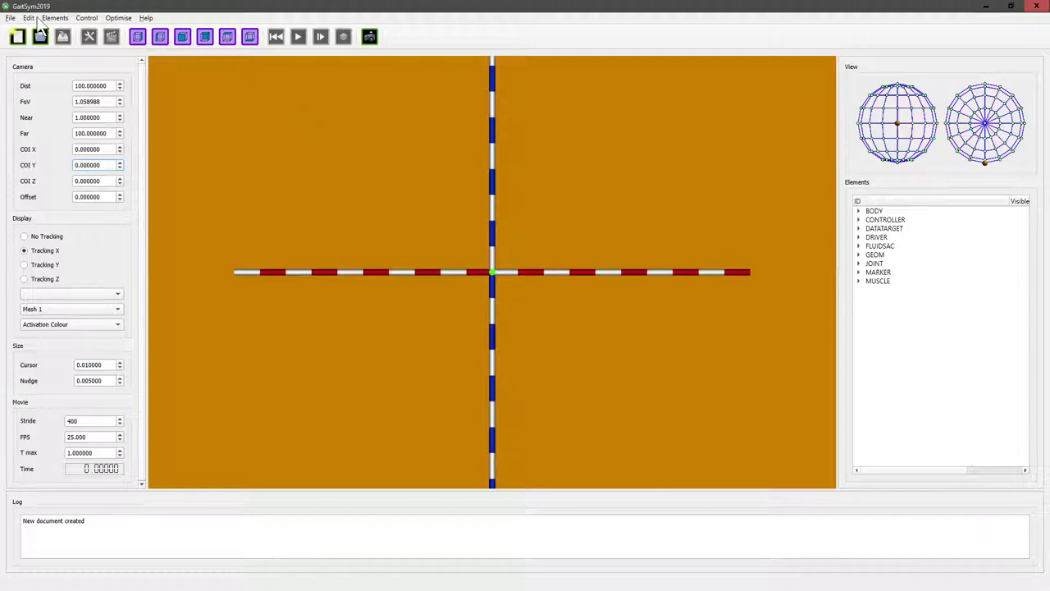
left_click(10, 18)
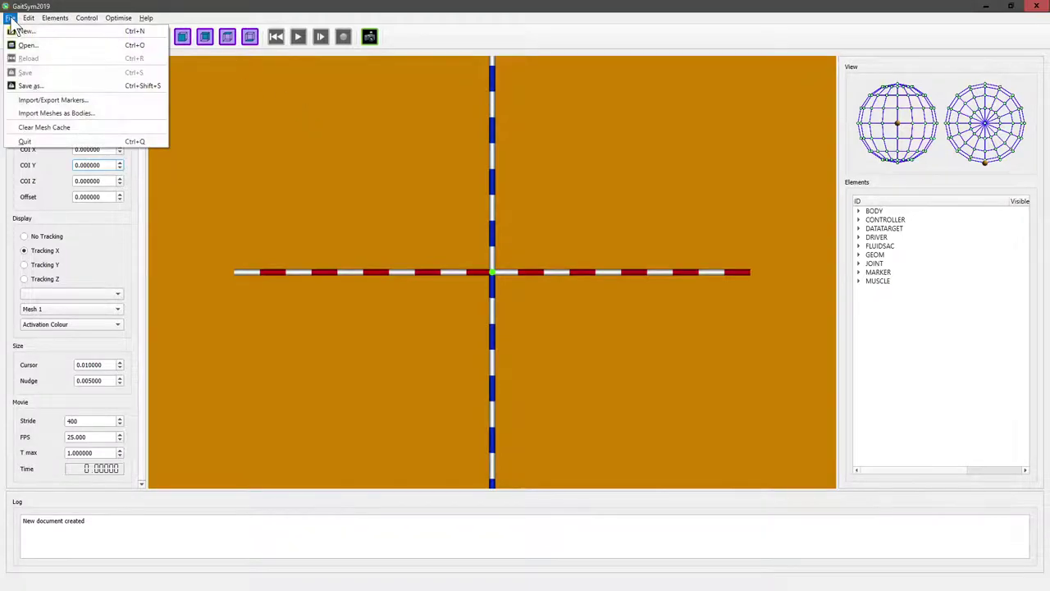
Start Import Meshes as Bodies and navigate to the pasted Bone Segments folder path.
left_click(54, 111)
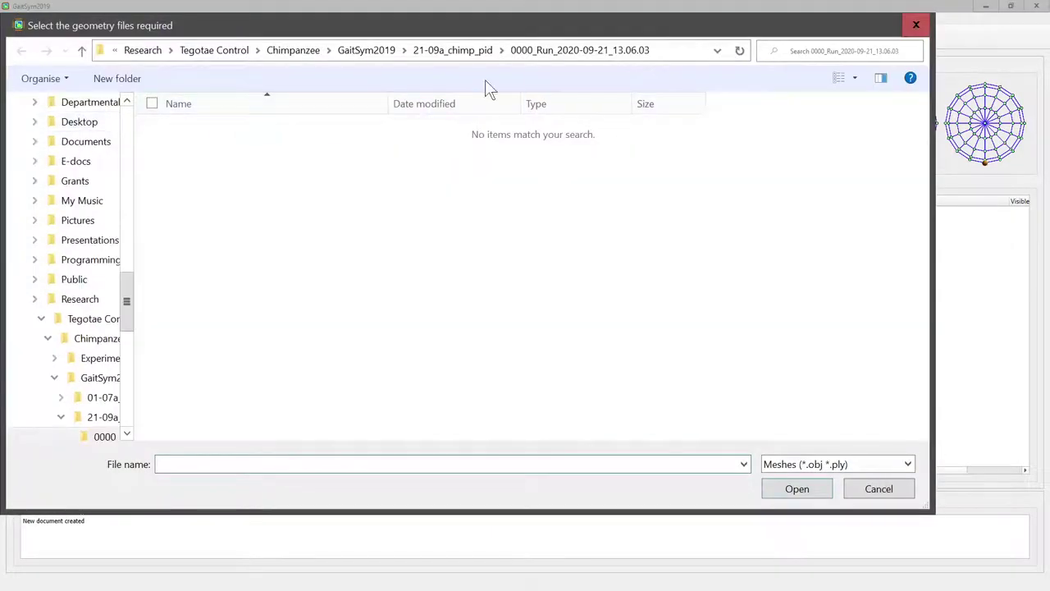
left_click(676, 55)
key("ctrl+v")
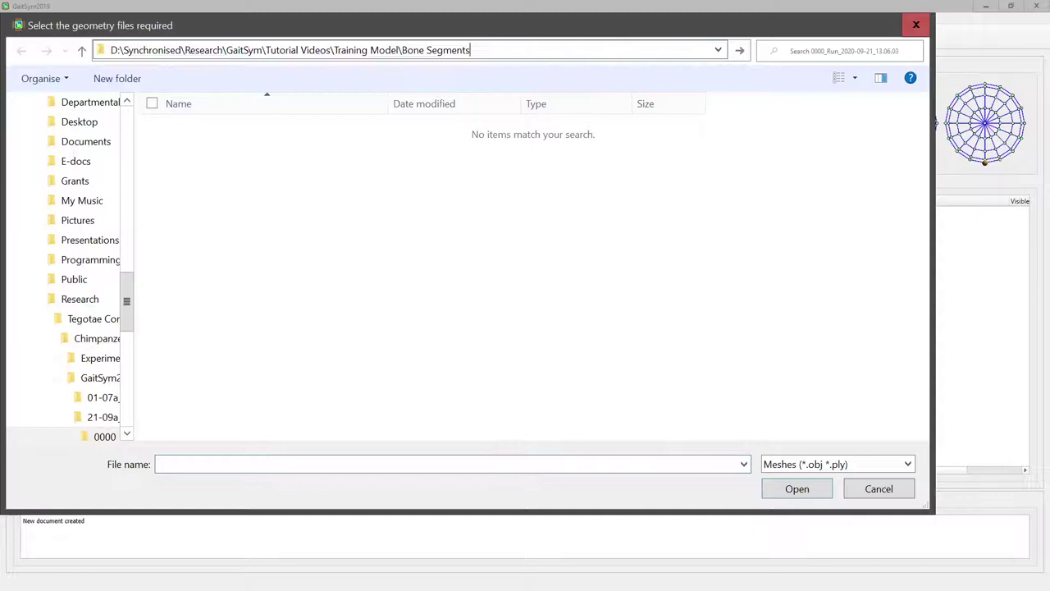
key("Return")
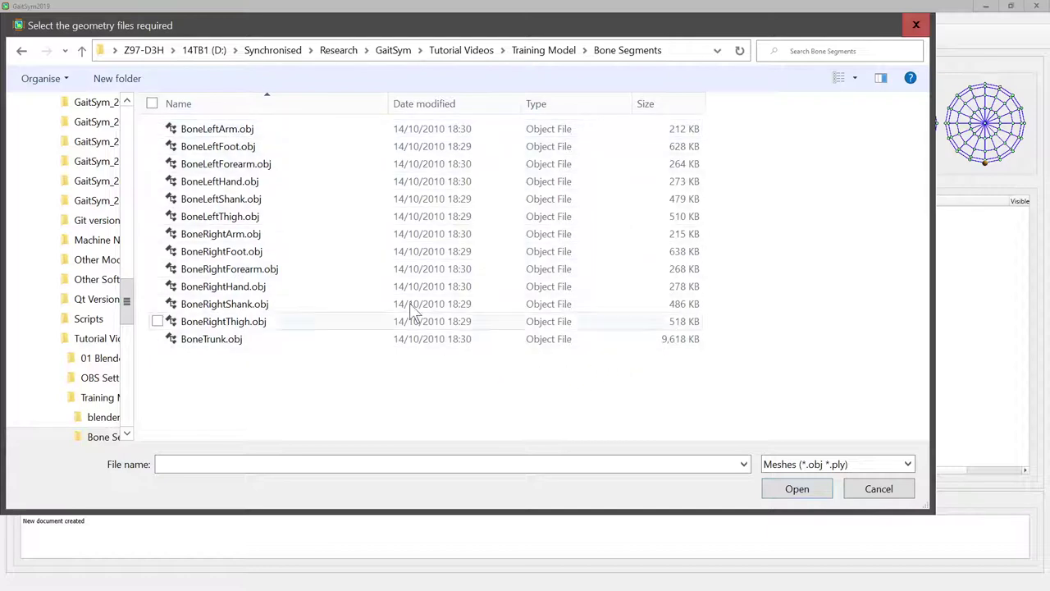
Import all 13 bone .obj files from BoneLeftArm onward, and raise the camera focus Z.
left_click(232, 133)
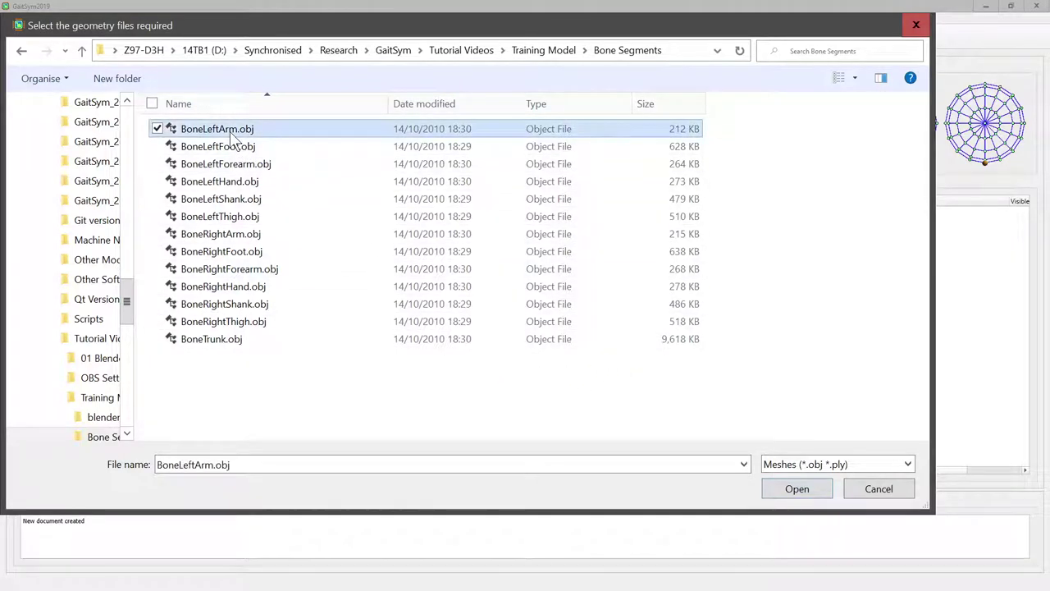
left_click(239, 340, "shift")
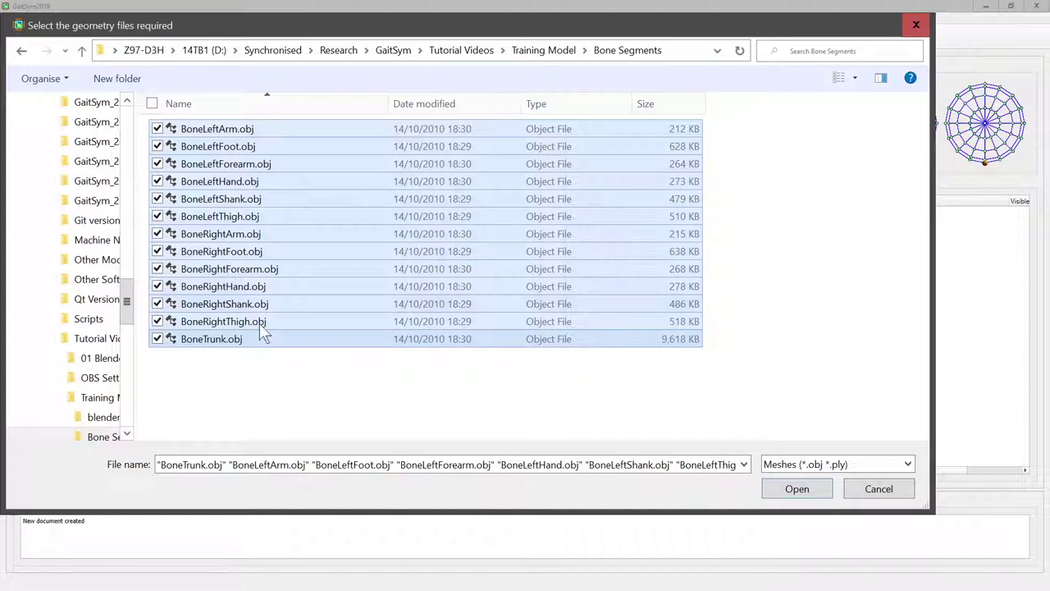
left_click(796, 488)
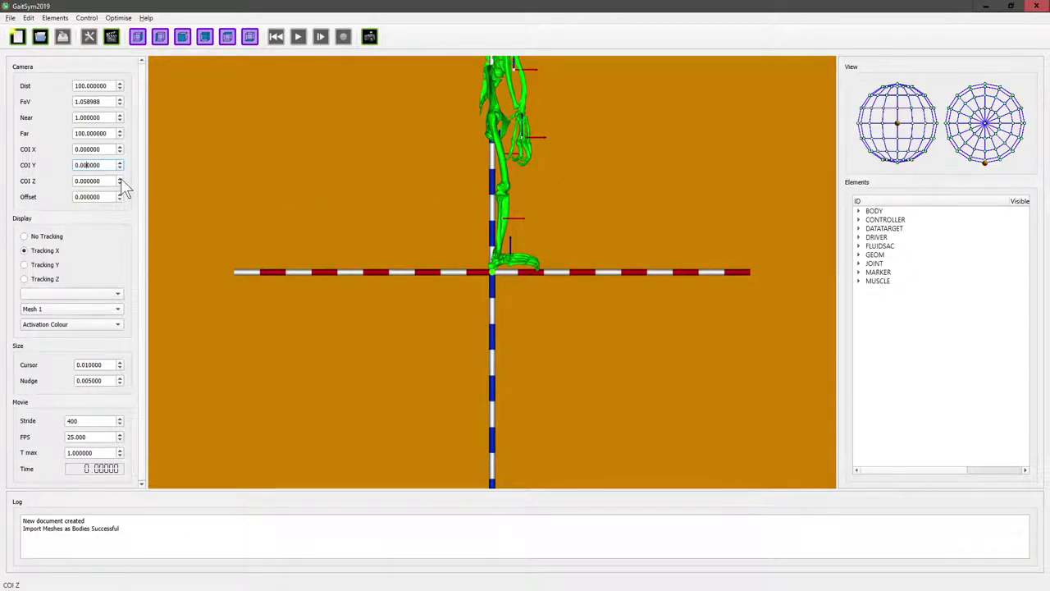
left_click(120, 178)
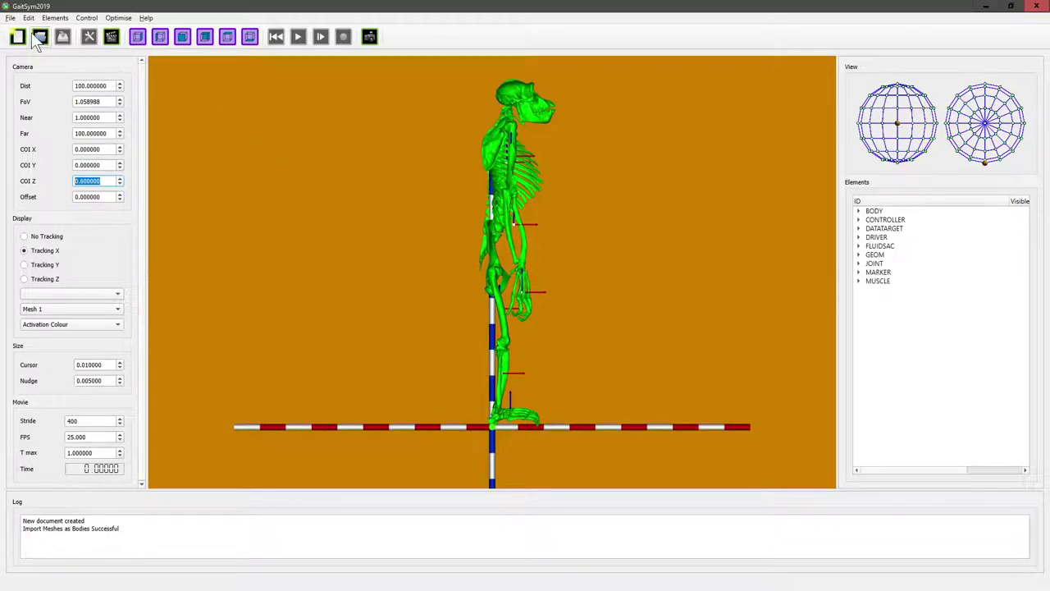
left_click(11, 17)
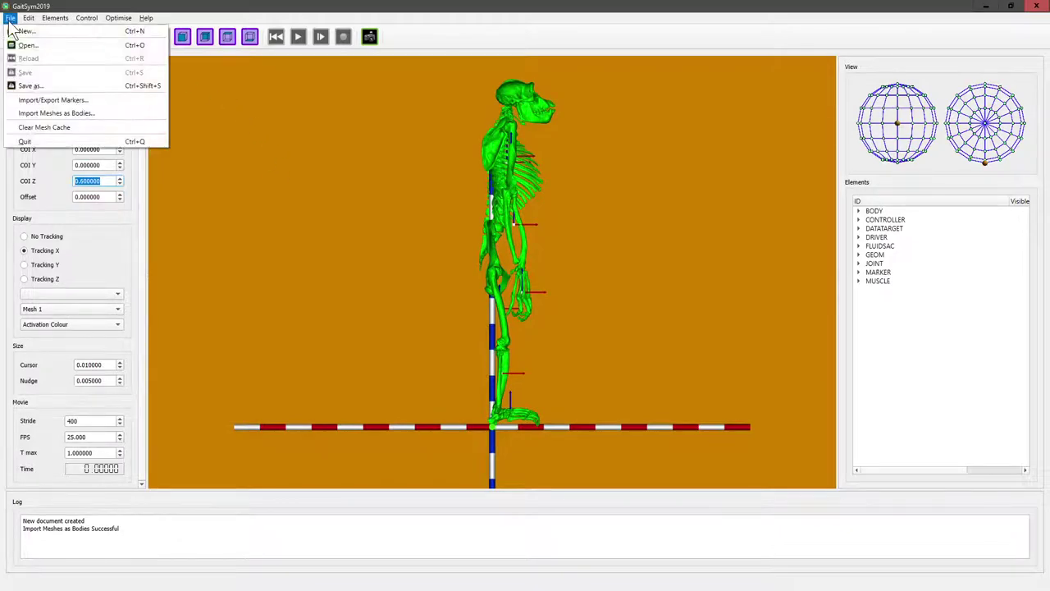
Save As Tutorial1 with the Config Files (*.gaitsym) type in the Bone Segments folder.
left_click(29, 86)
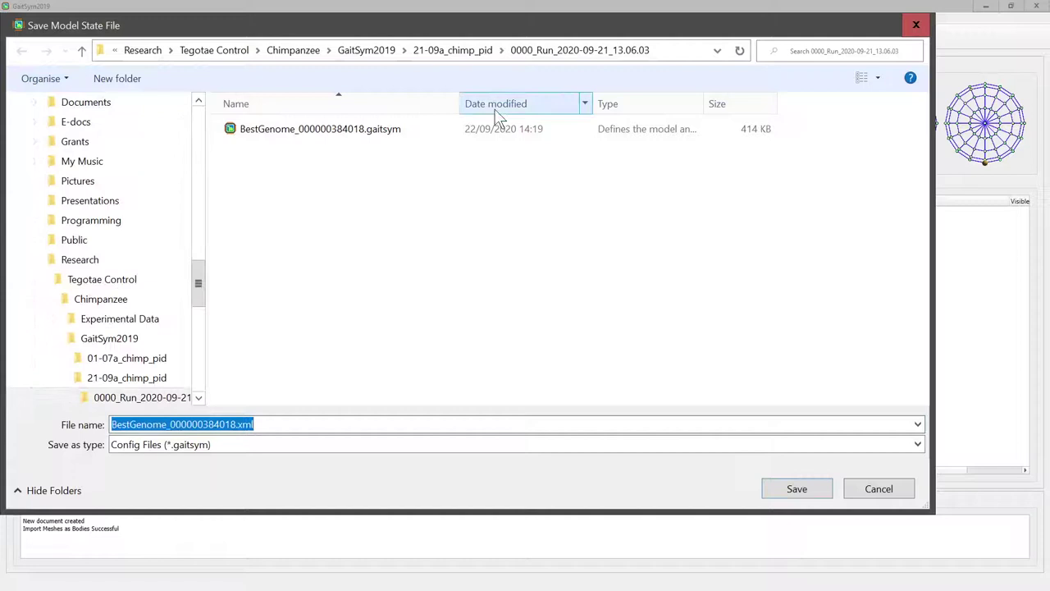
left_click(693, 51)
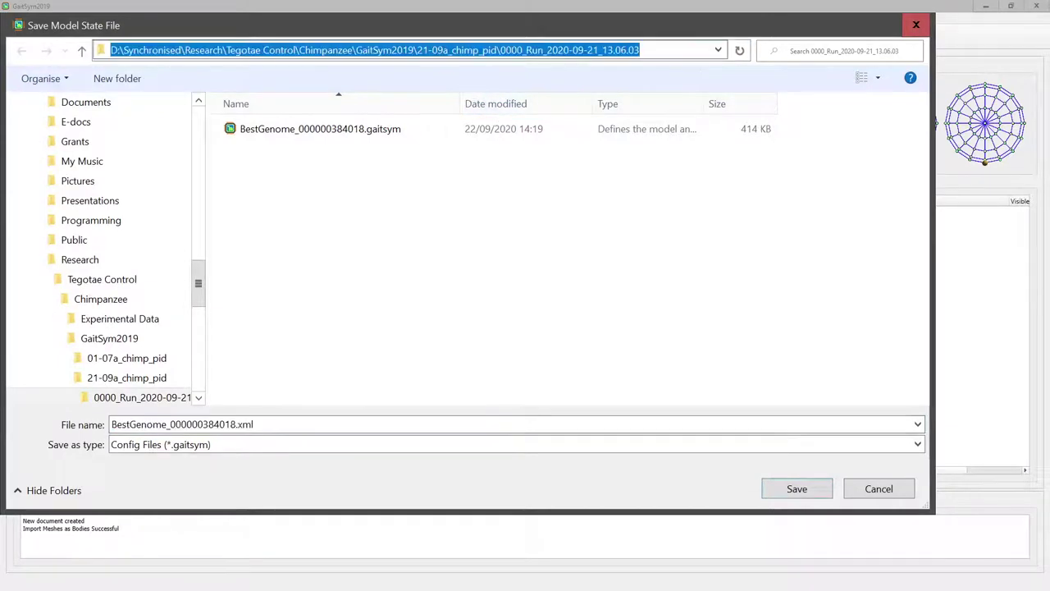
type("D:\\Synchronised\\Research\\GaitSym\\Tutorial Videos\\Training Model\\Bone Segments")
key("Return")
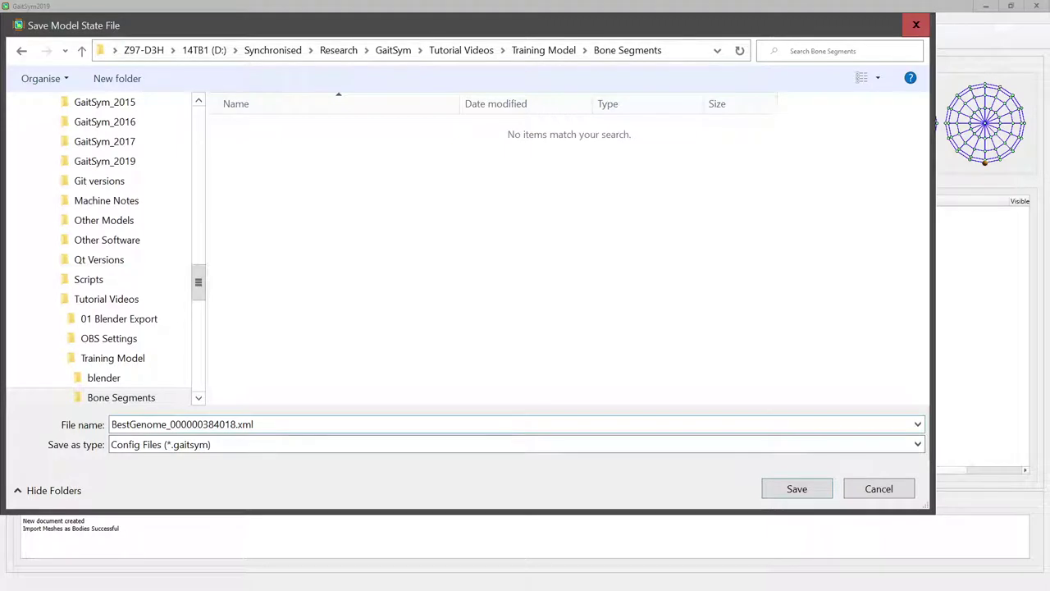
left_click(320, 424)
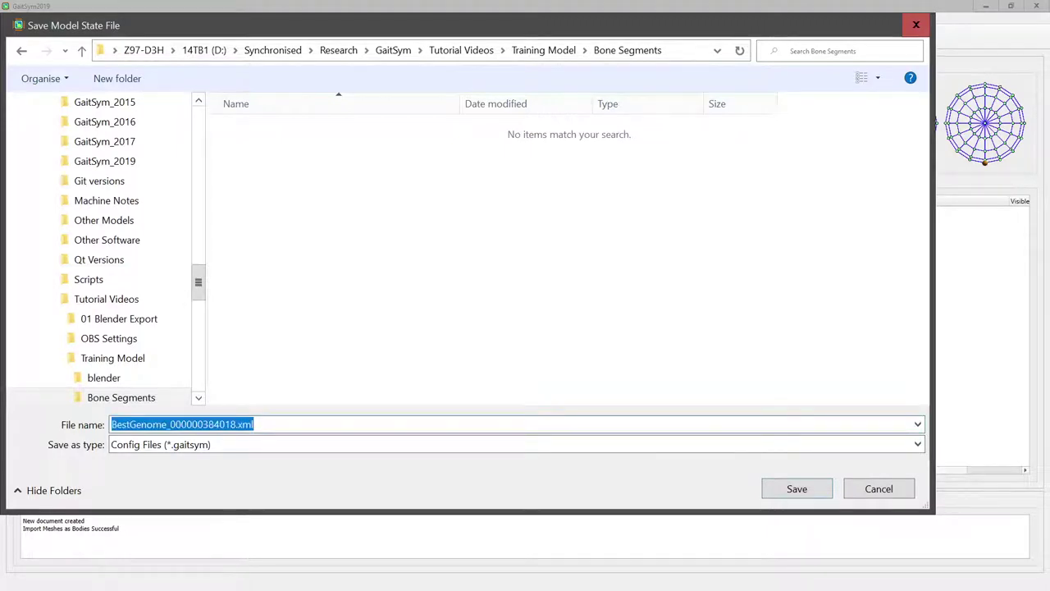
type("Tutorial")
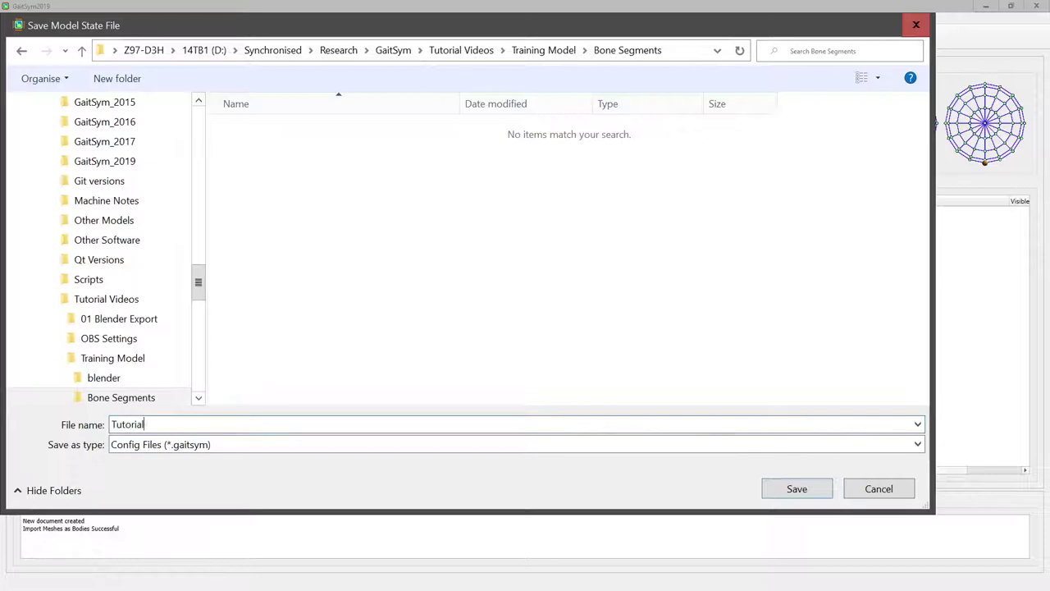
type("1")
left_click(795, 488)
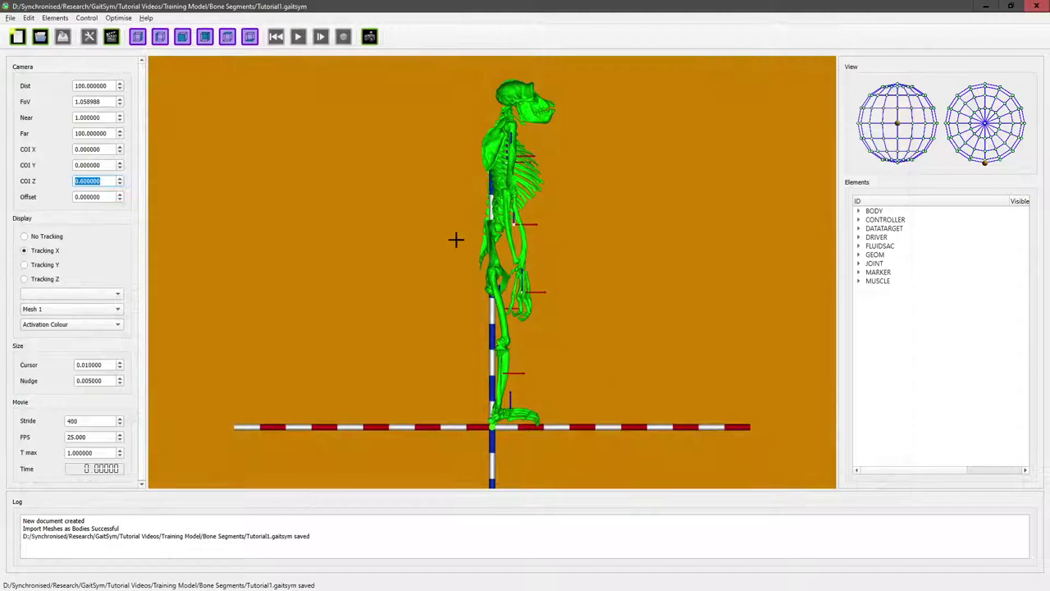
Orbit the skeleton, expand BODY in the Elements tree, and mark BoneLeftArm Visible.
left_click_drag(521, 237, 333, 251)
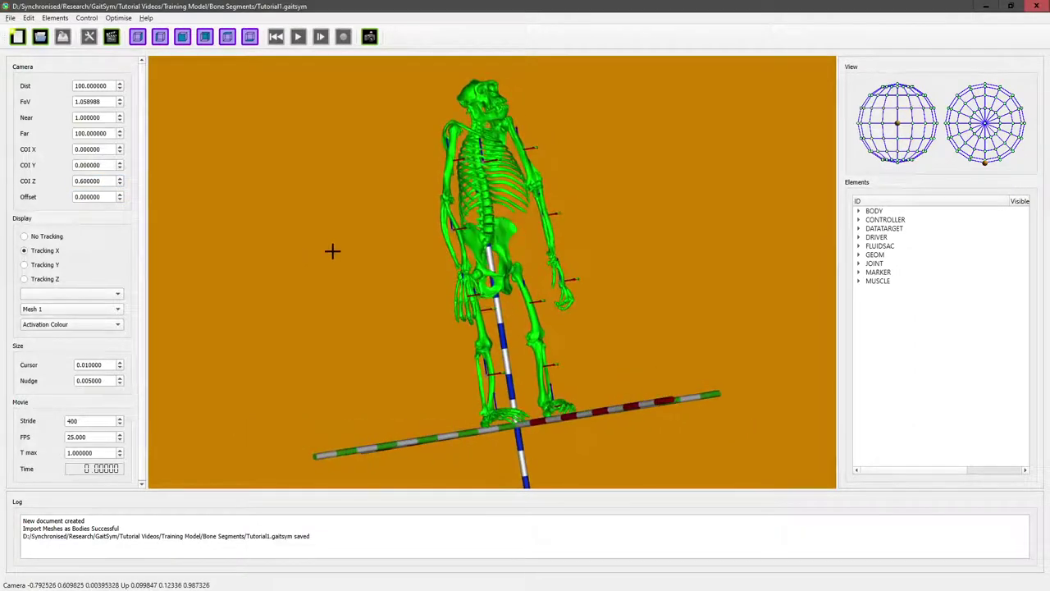
left_click_drag(530, 218, 425, 211)
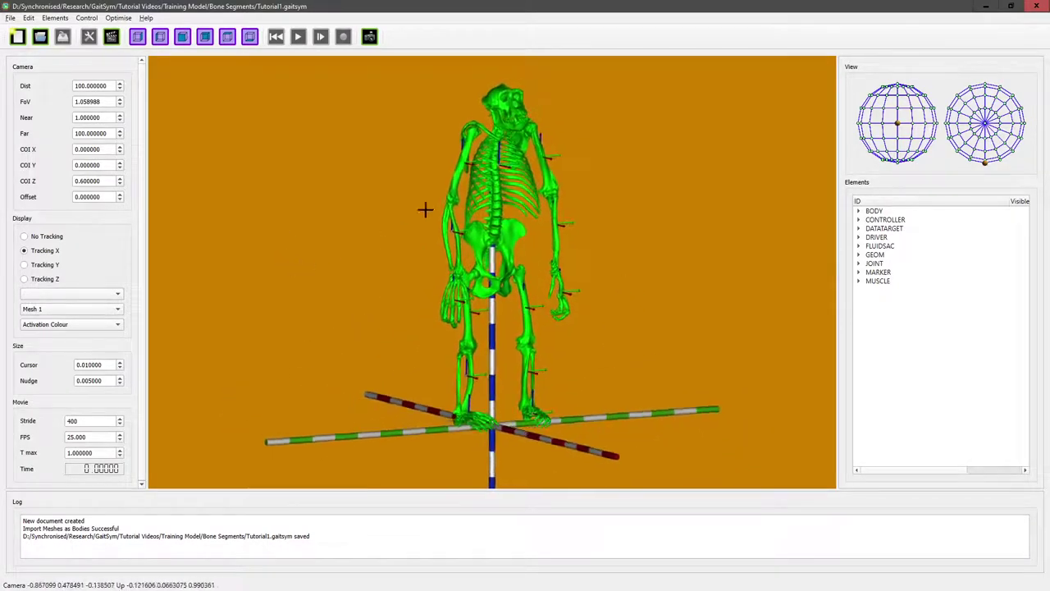
left_click_drag(417, 293, 337, 307)
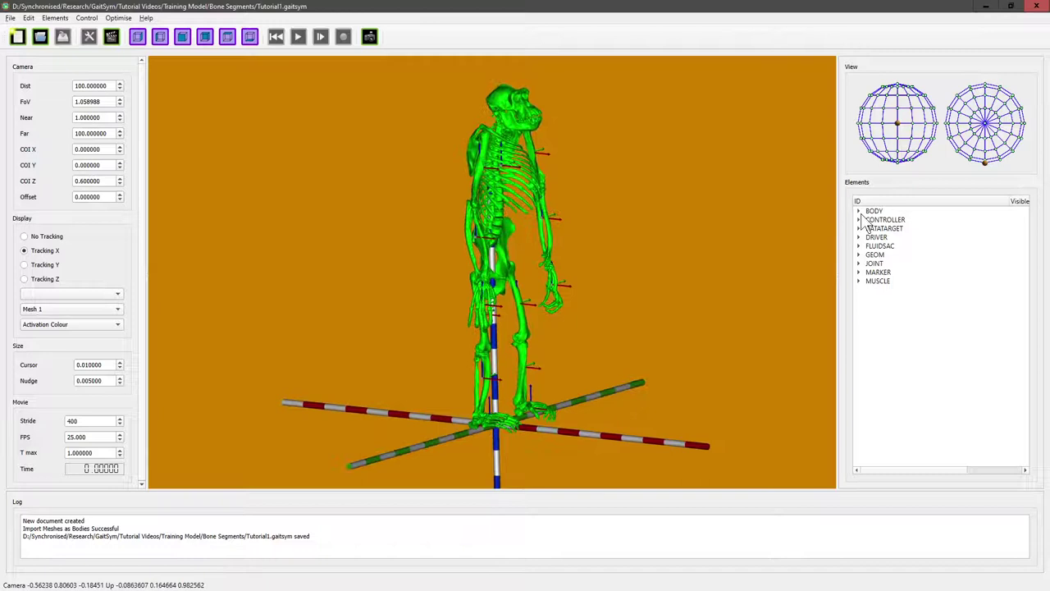
left_click(860, 212)
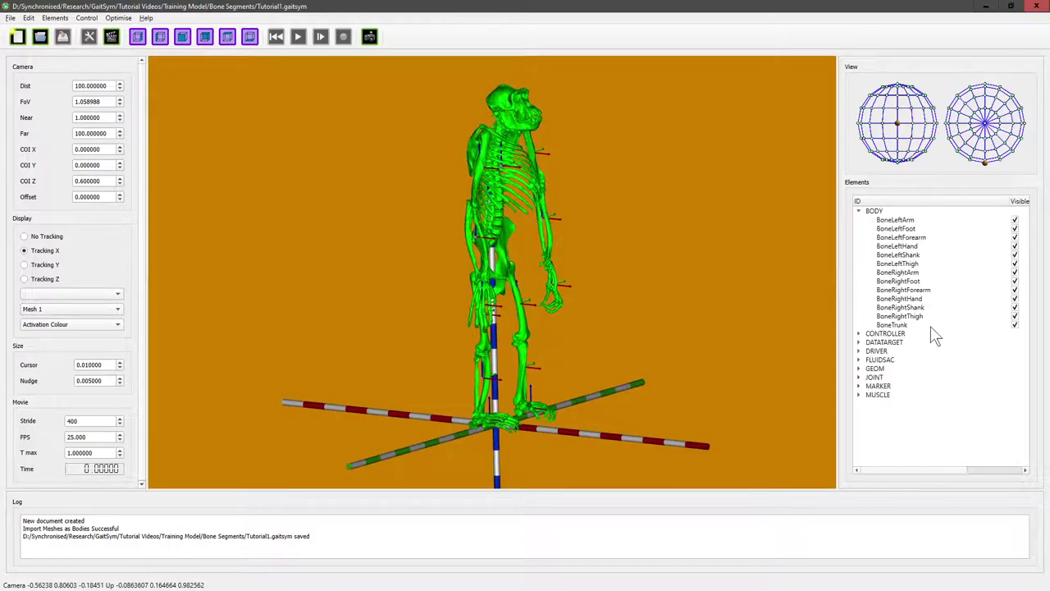
left_click(1015, 220)
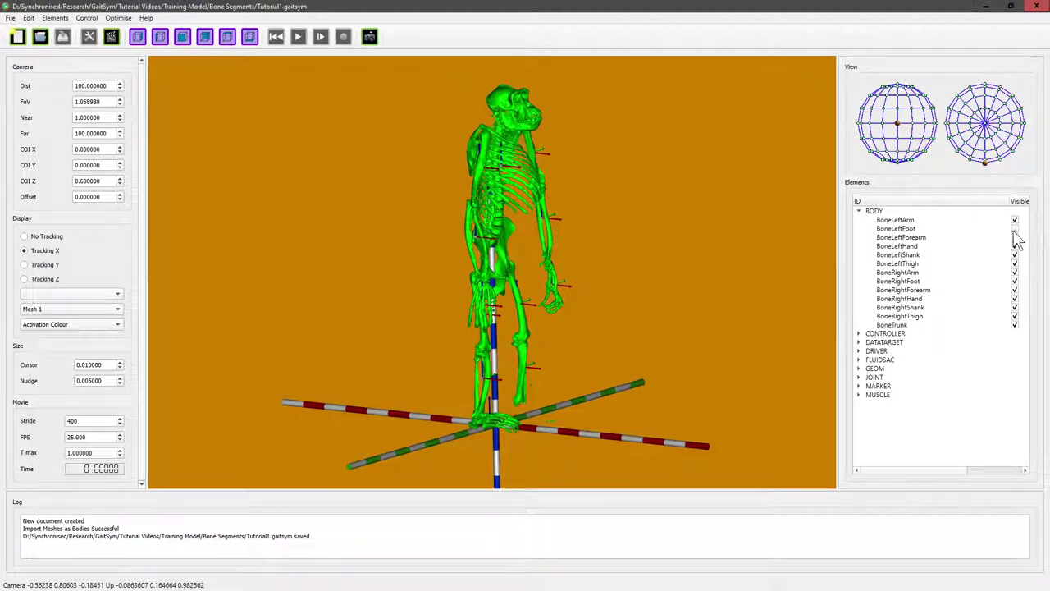
Zoom in and recentre the view on the pelvis with Centre View.
left_click_drag(616, 321, 462, 277)
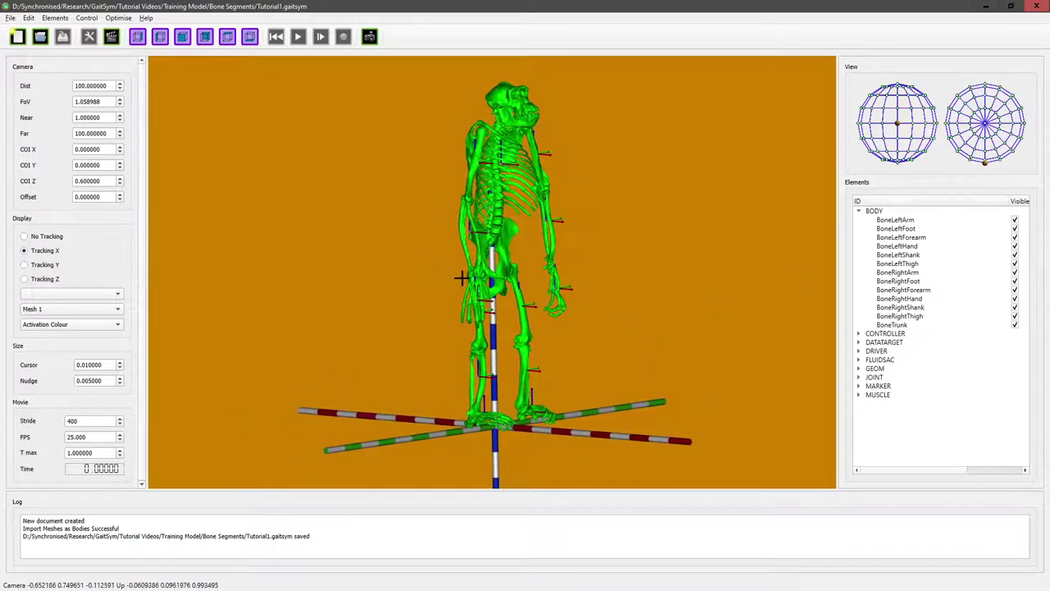
scroll(462, 277, "up", 8)
scroll(522, 260, "down", 6)
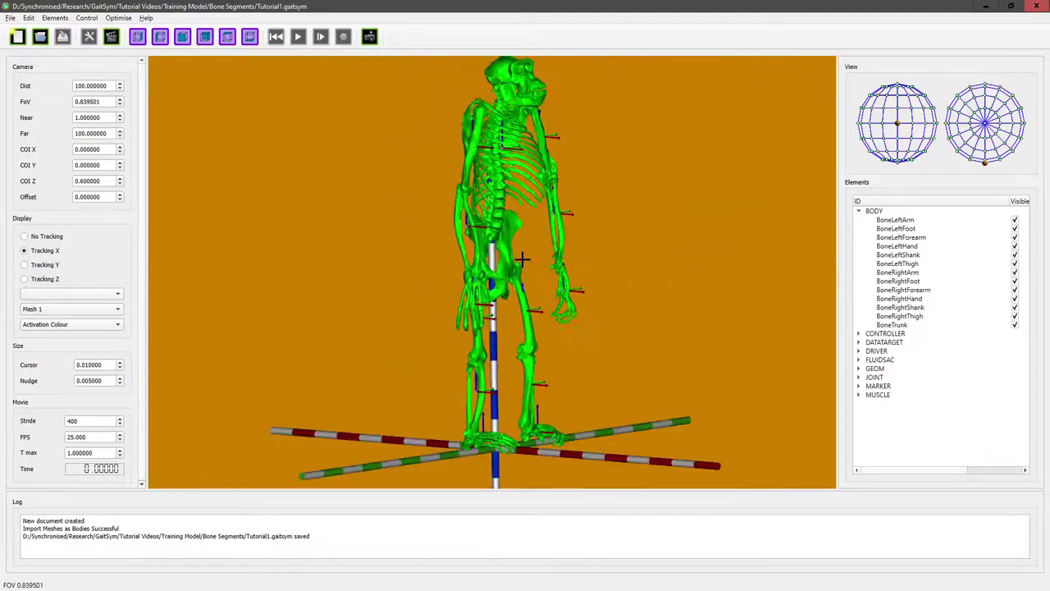
scroll(522, 259, "up", 10)
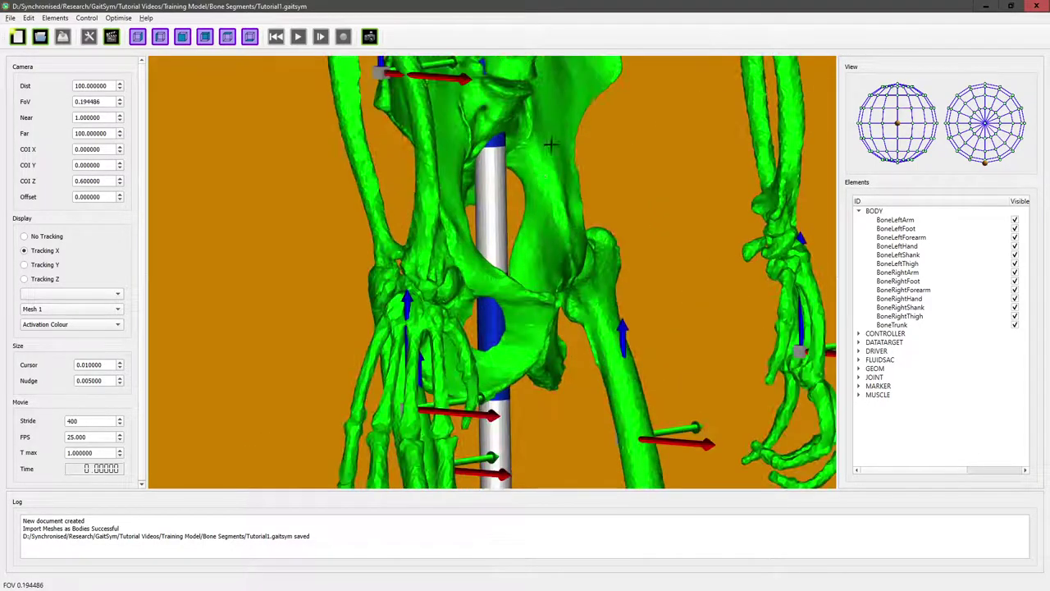
right_click(549, 144)
left_click(570, 151)
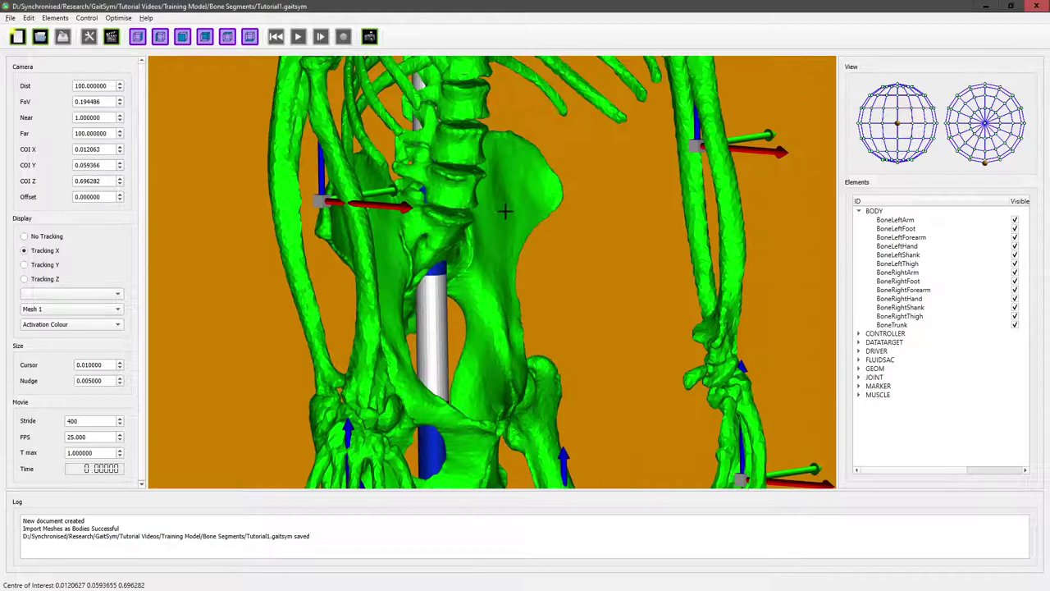
scroll(502, 211, "down", 10)
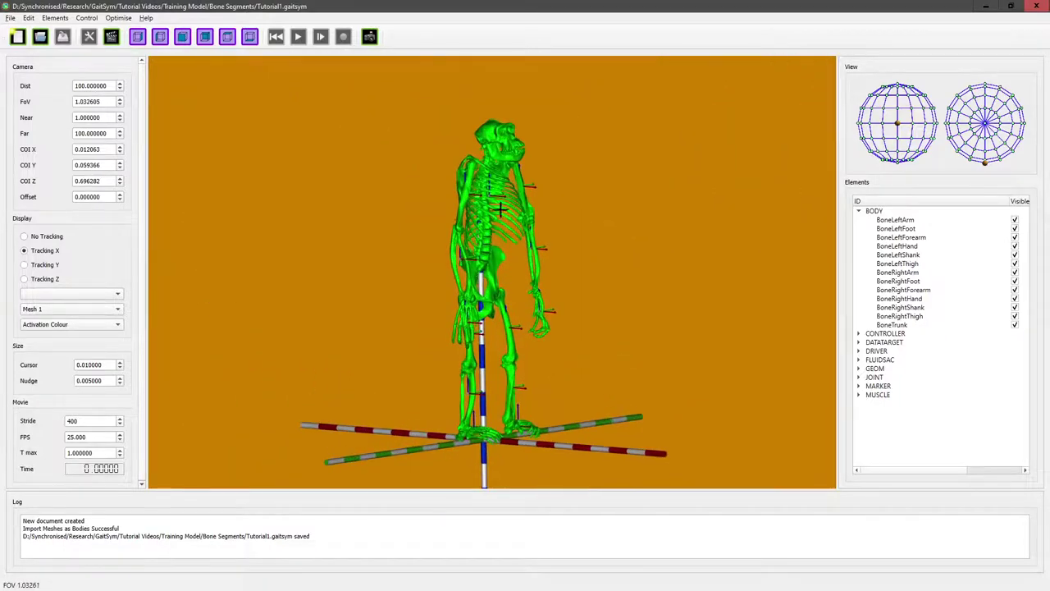
left_click_drag(500, 210, 397, 241)
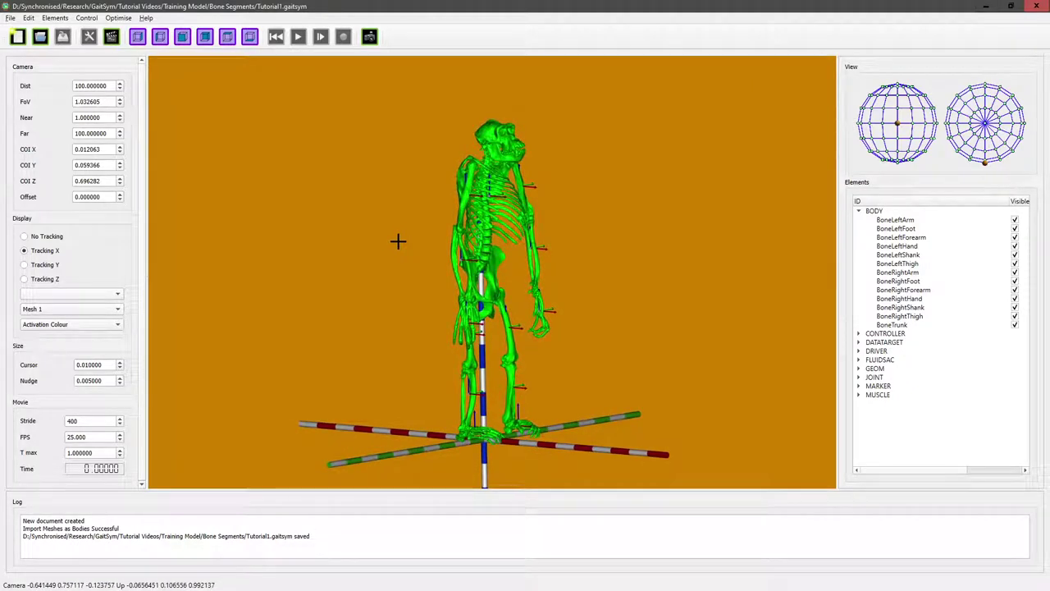
Toggle between simulation-running mode and the normal mode while viewing the skeleton.
left_click(107, 37)
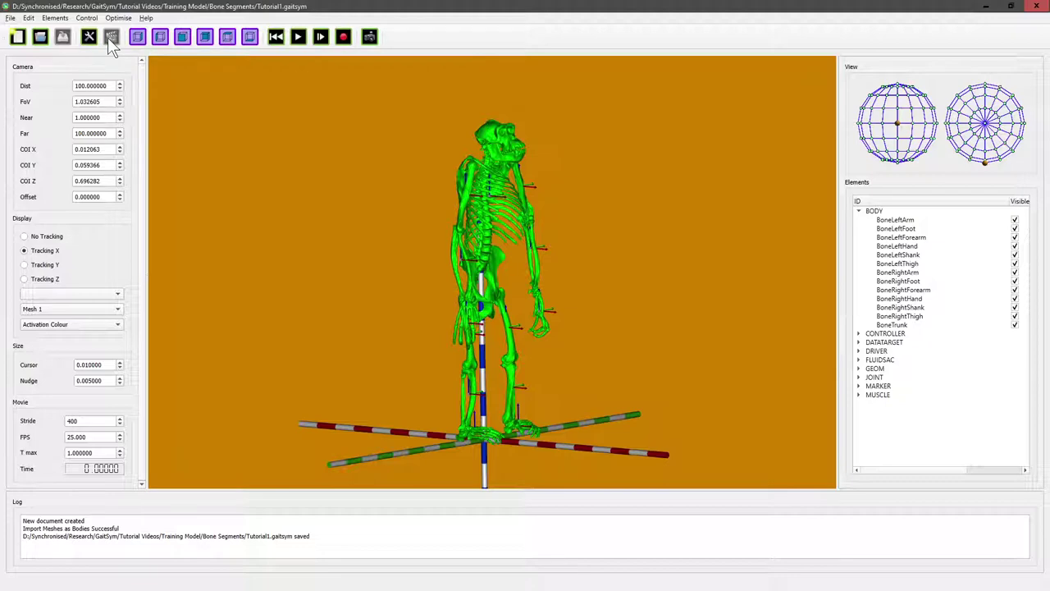
left_click_drag(476, 224, 485, 252)
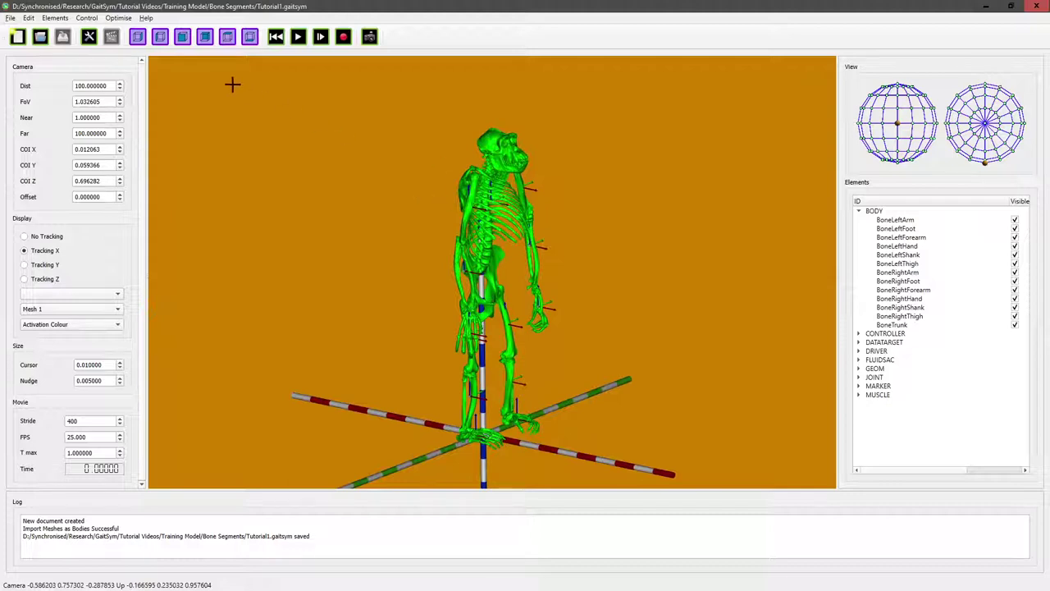
left_click(89, 37)
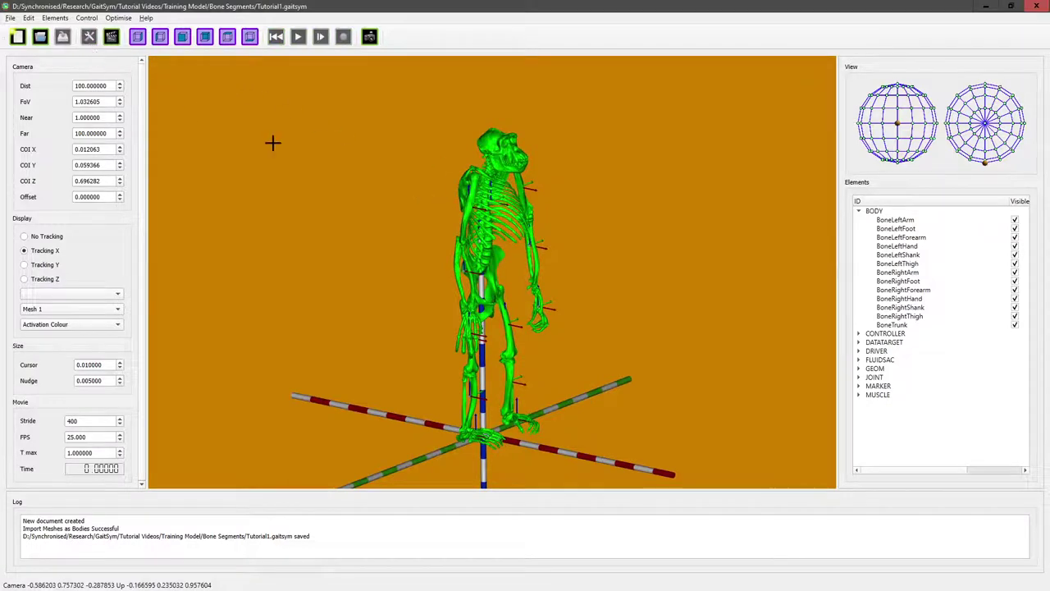
left_click_drag(435, 236, 403, 213)
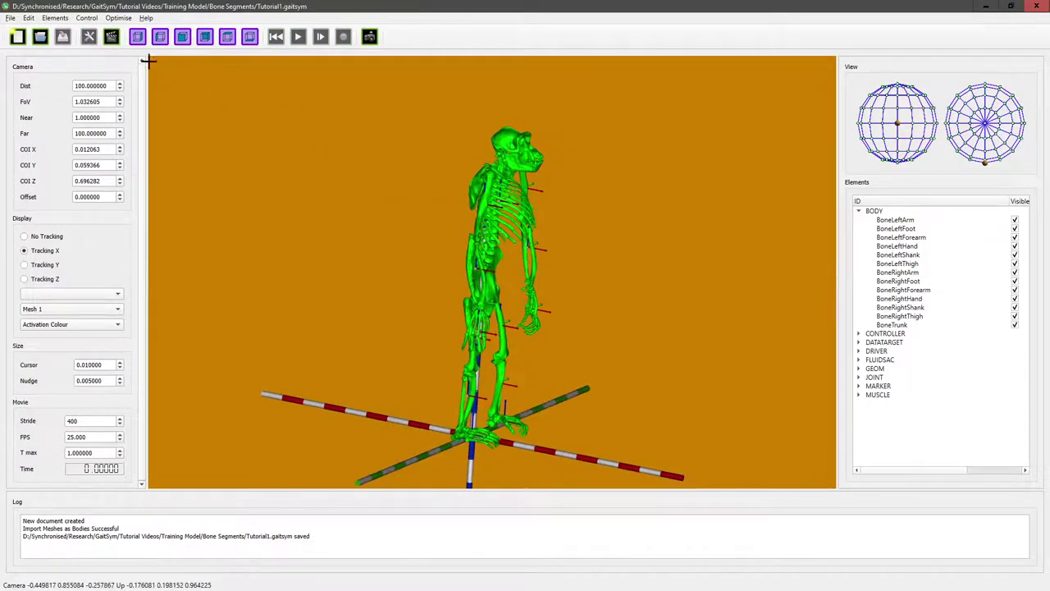
Run the simulation in run mode, then reload Tutorial1.gaitsym to reset.
left_click(113, 39)
left_click_drag(253, 173, 452, 251)
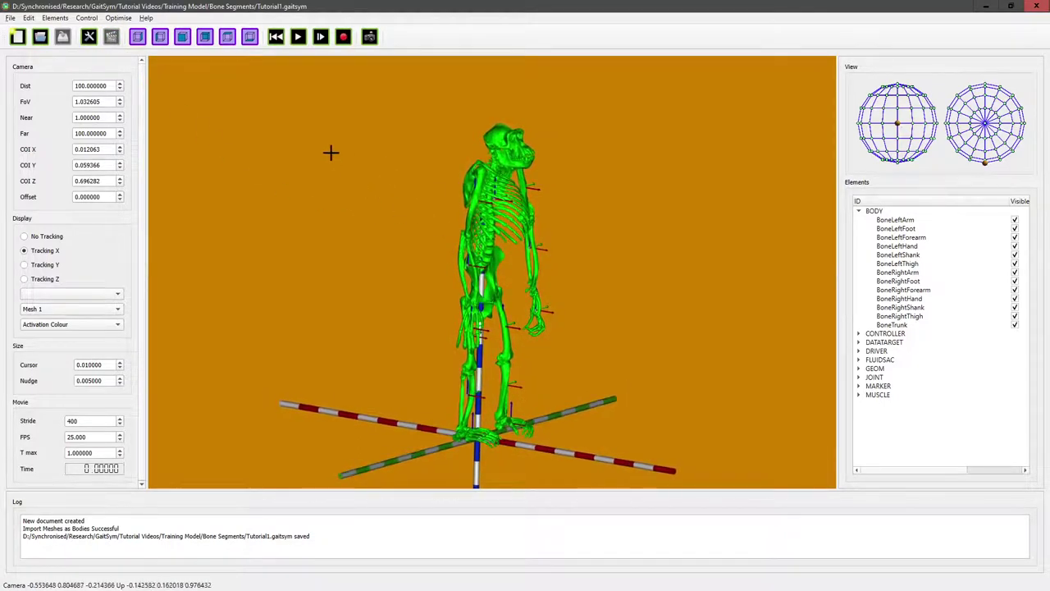
left_click_drag(330, 155, 328, 104)
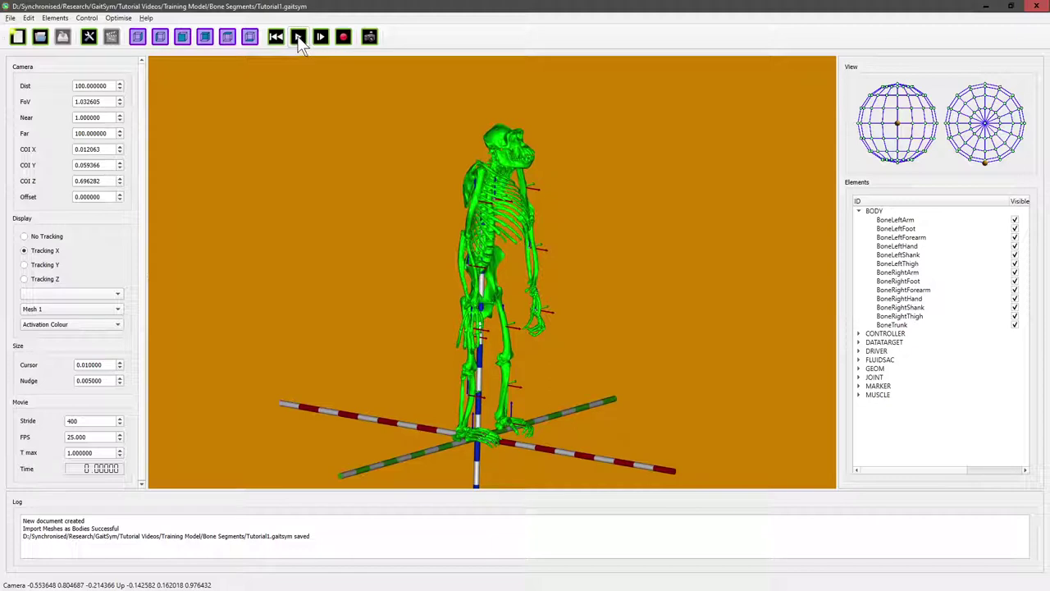
left_click(298, 37)
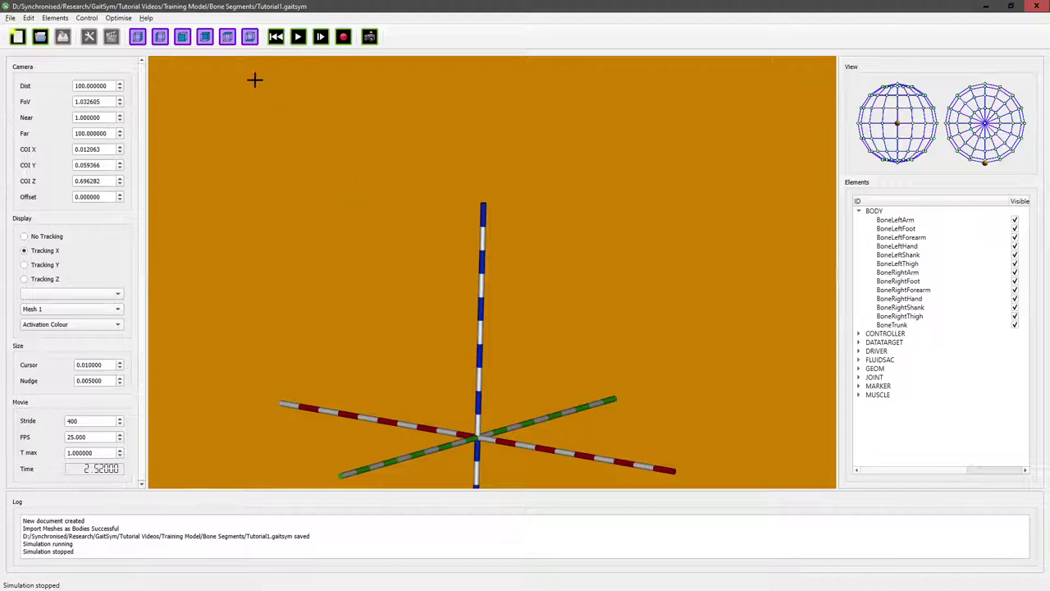
left_click(275, 41)
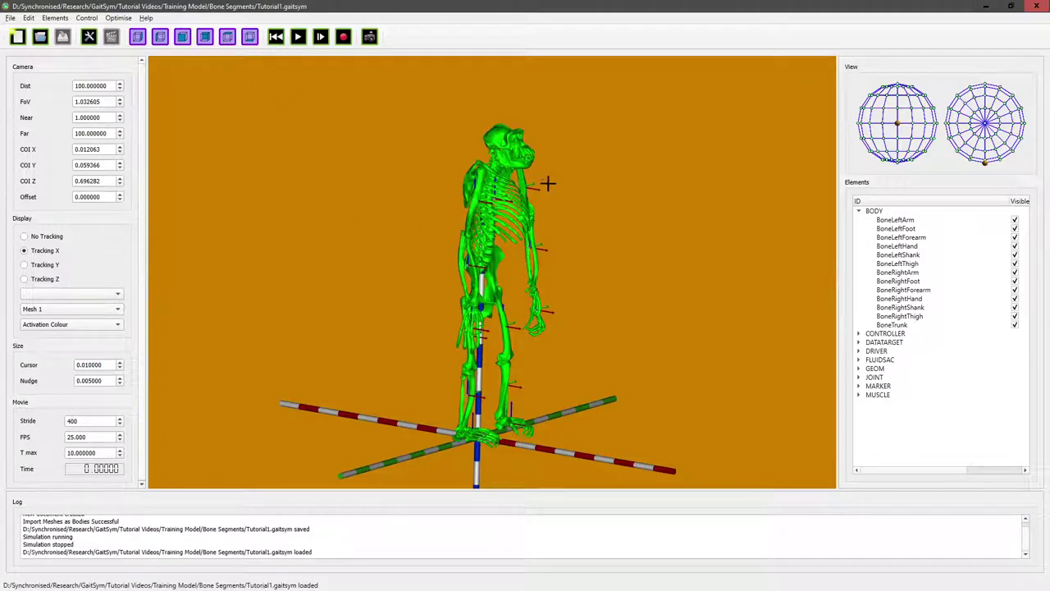